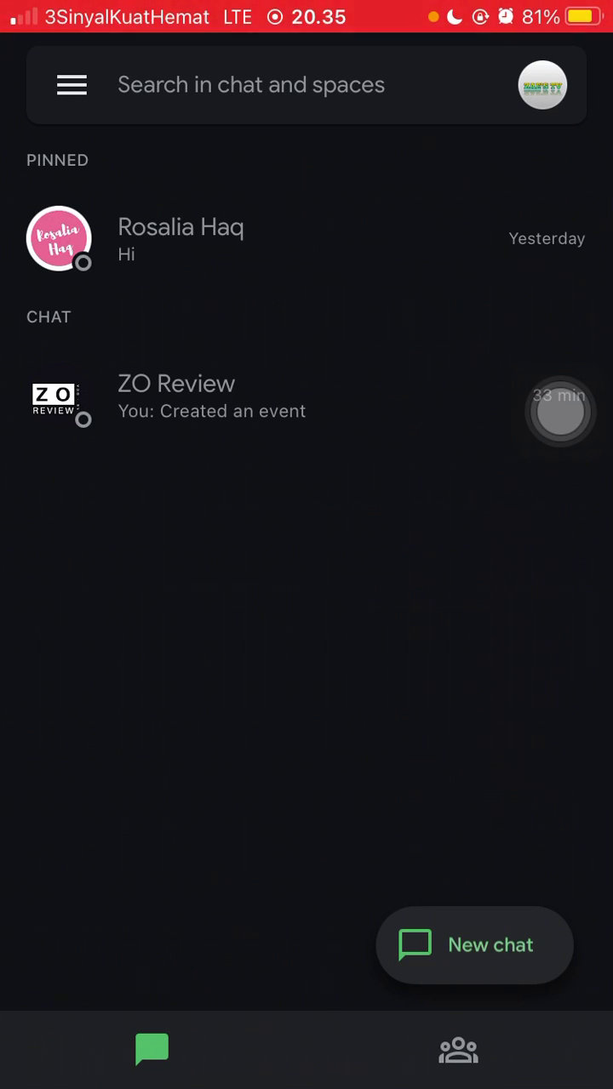
- Switch from direct chats to the spaces list showing peuteuy, TONGBOS, abc, family and Example
click(459, 1049)
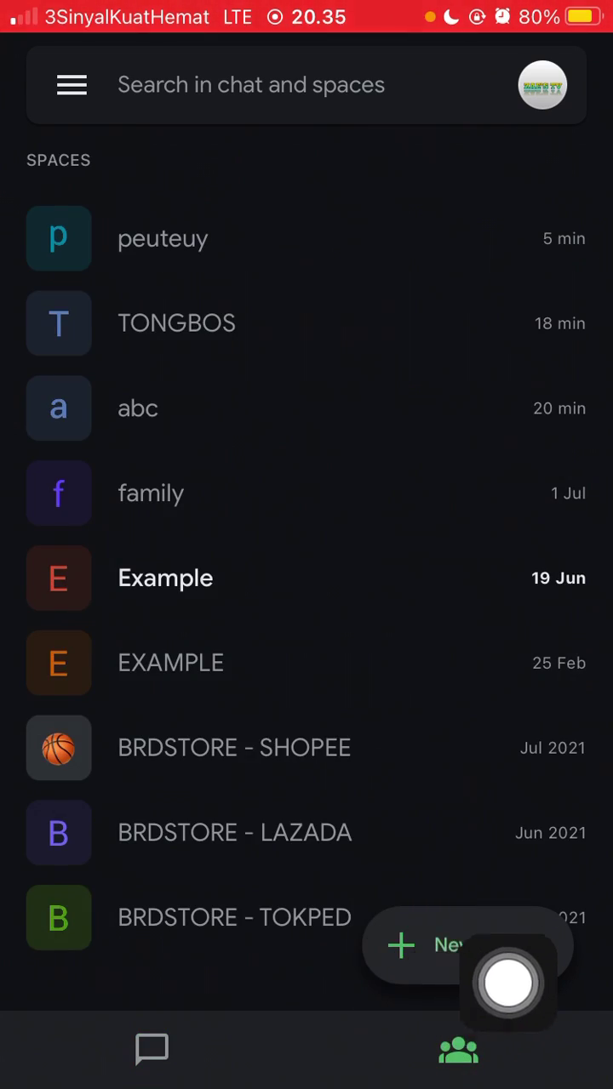
- Go to the Browse spaces page from the New space panel
click(459, 944)
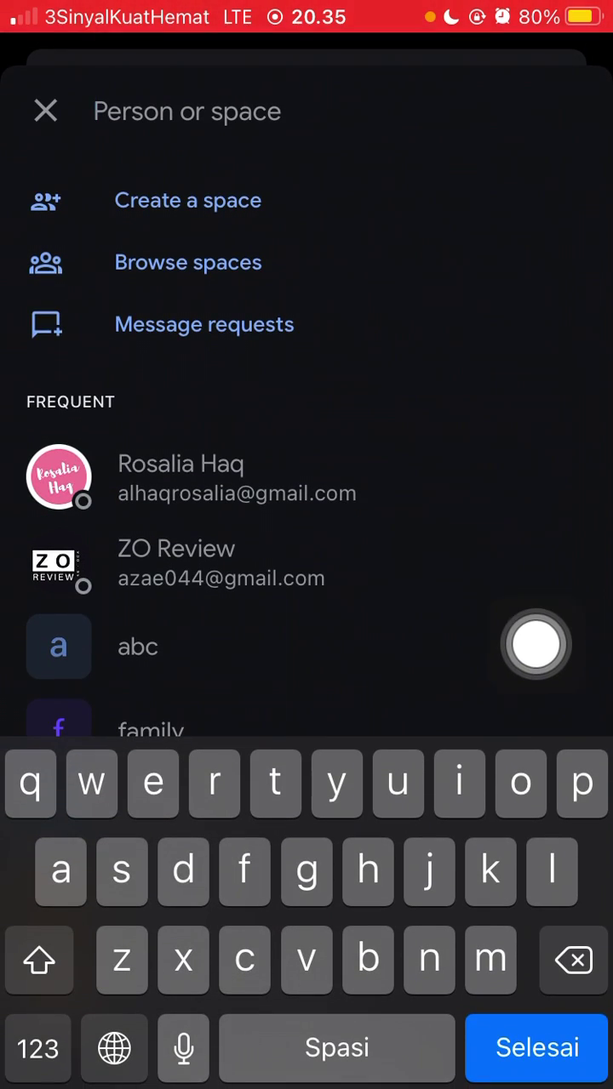
click(149, 256)
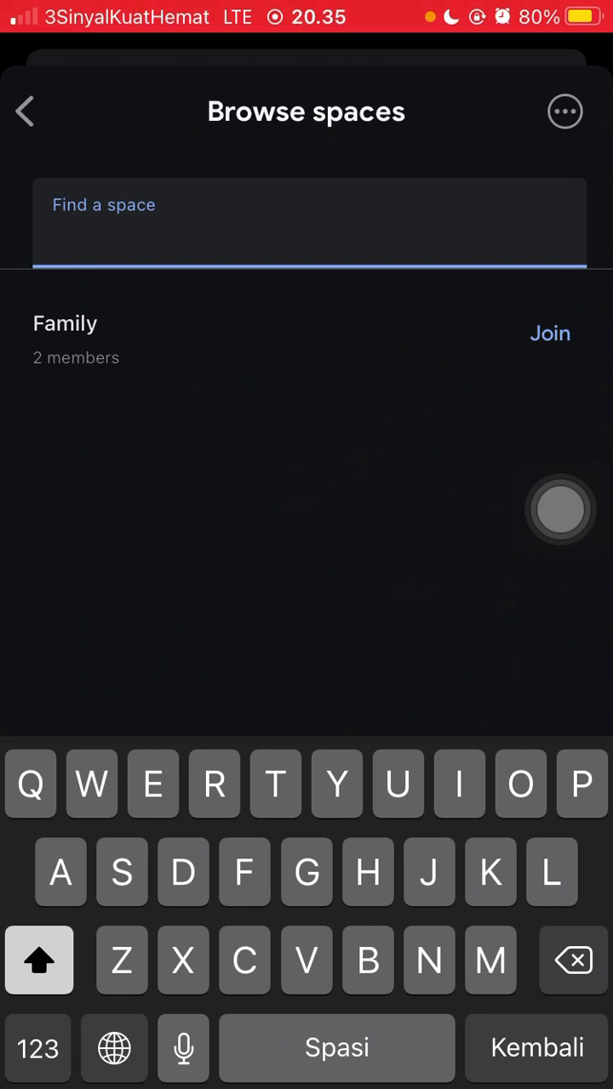
text(Fa)
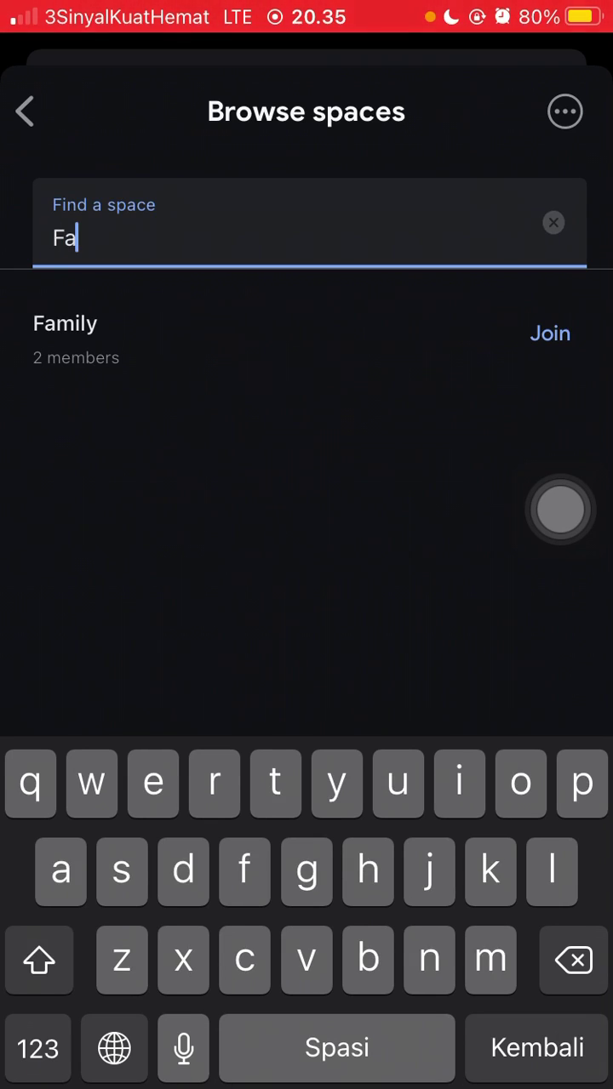
text(mily)
- Search the browsable spaces for 'Family' and join the 2-member Family space
click(39, 960)
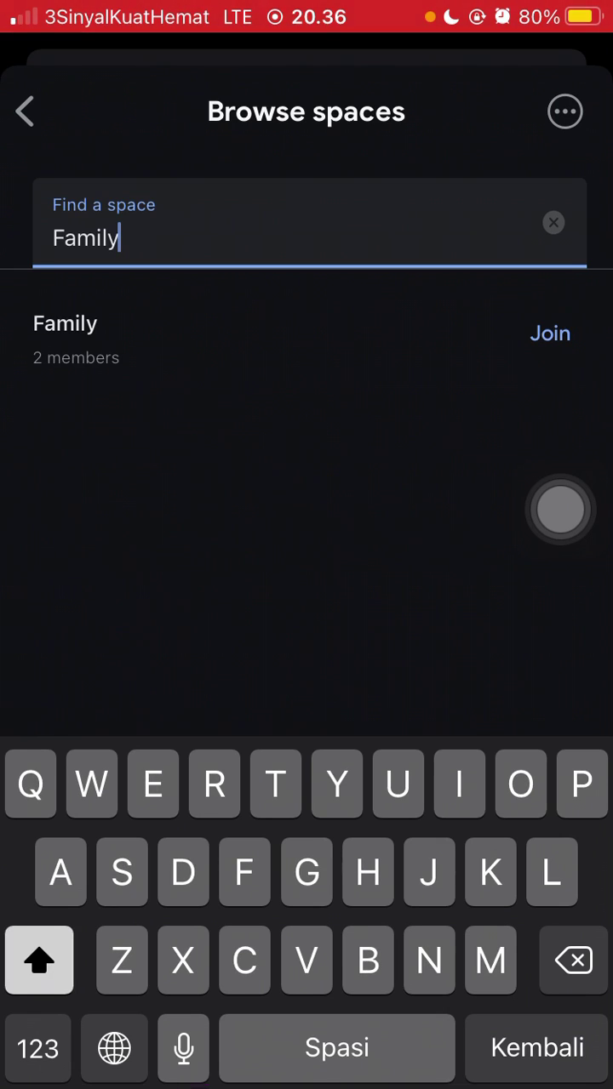
click(549, 334)
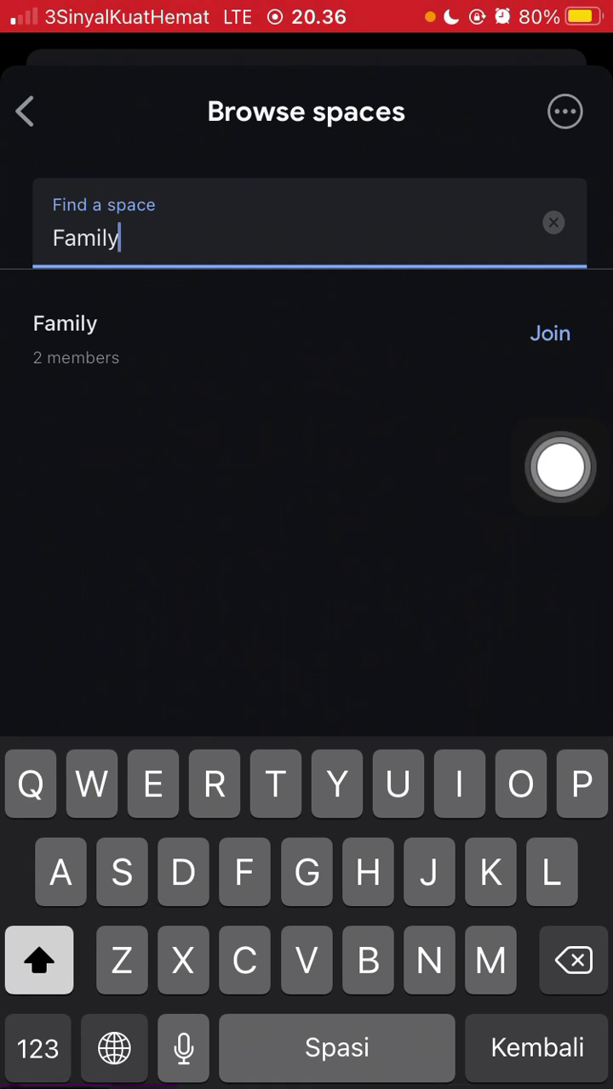
click(24, 112)
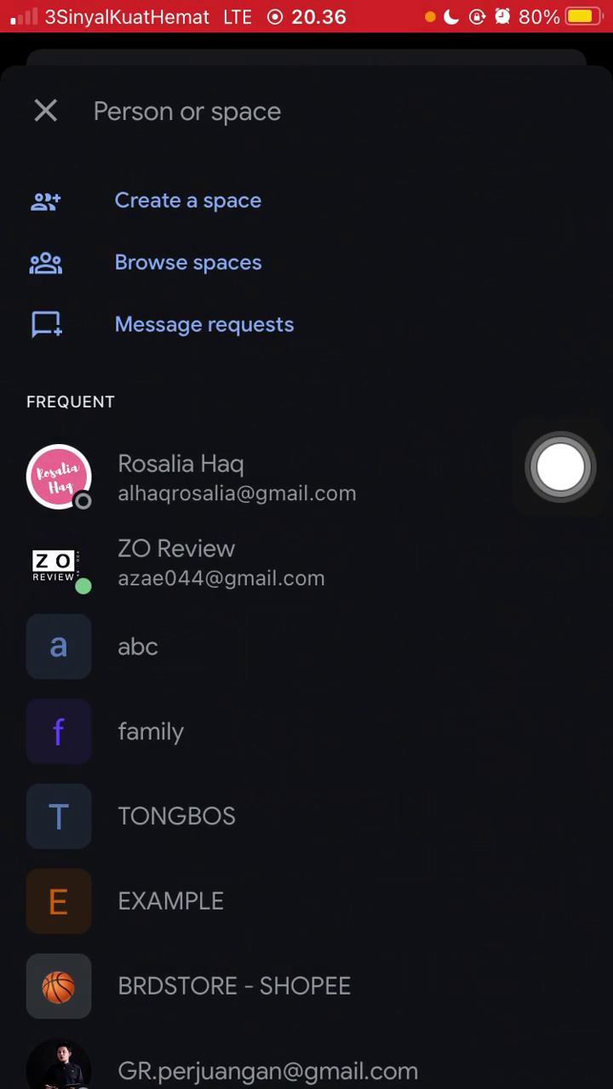